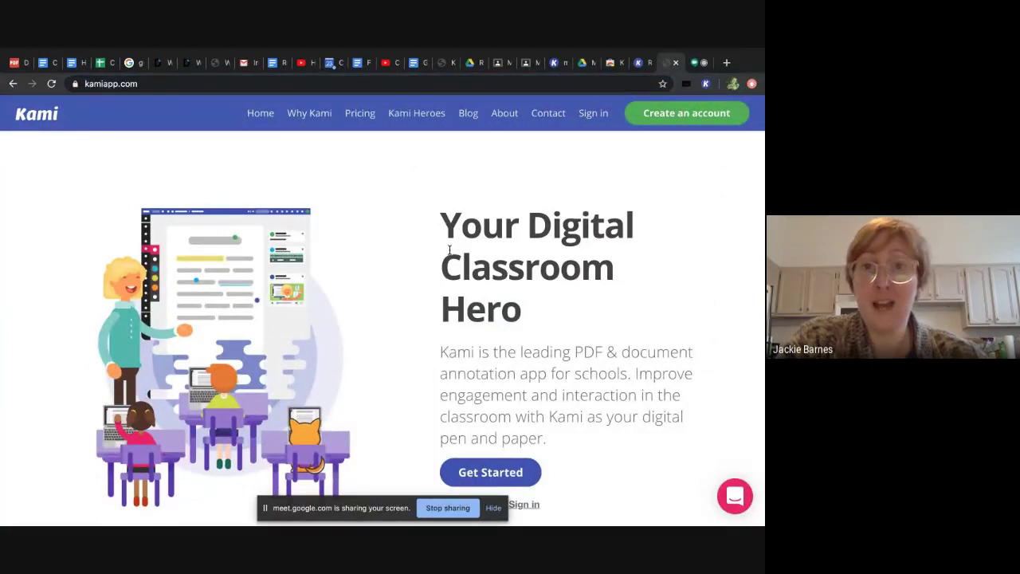
Scroll the kamiapp.com page past Kami for Remote Learning to the Seamless integration section
scroll(450, 250, "down", 2)
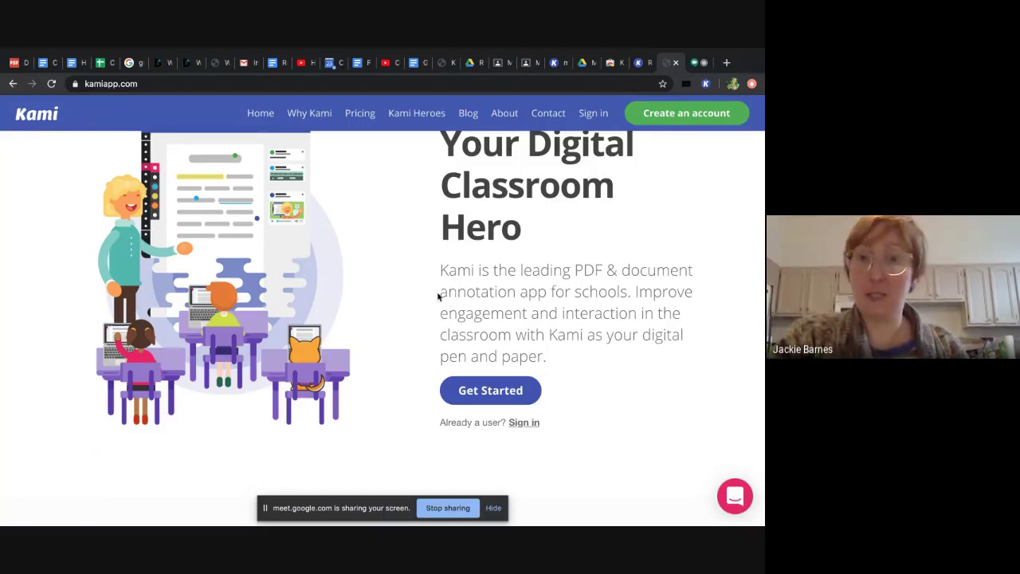
scroll(439, 294, "up", 1)
scroll(438, 295, "down", 7)
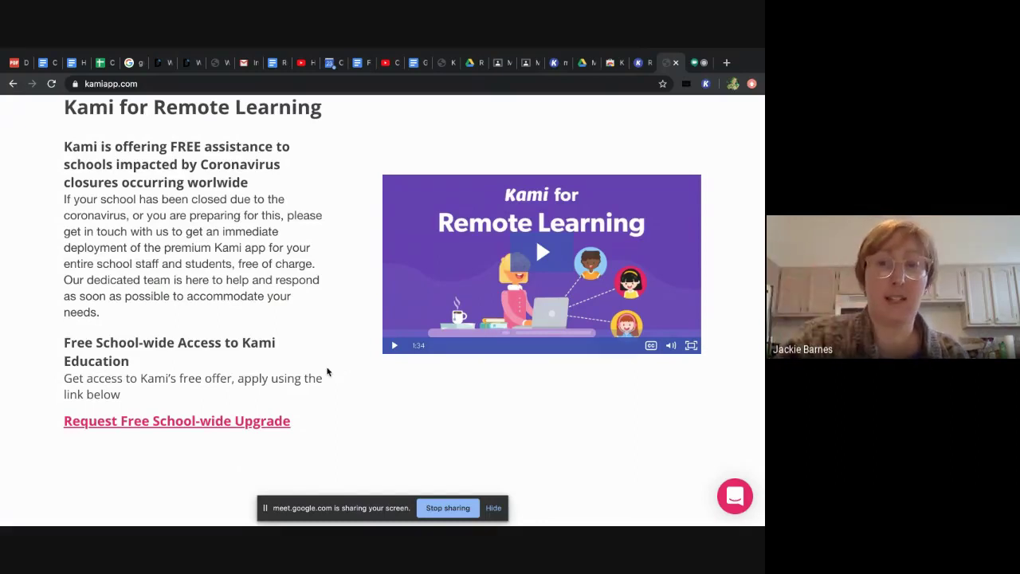
scroll(360, 376, "down", 5)
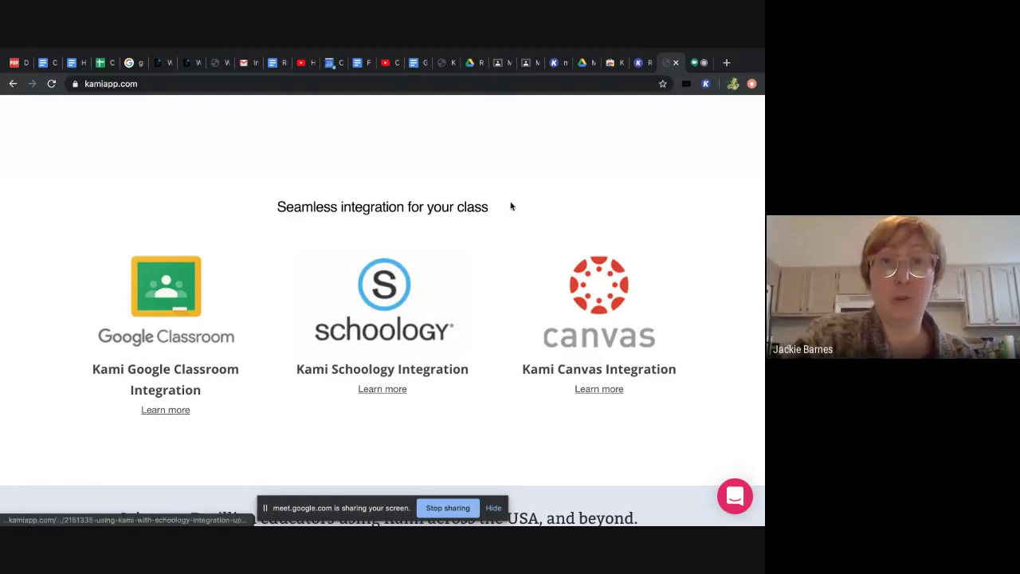
scroll(531, 167, "up", 5)
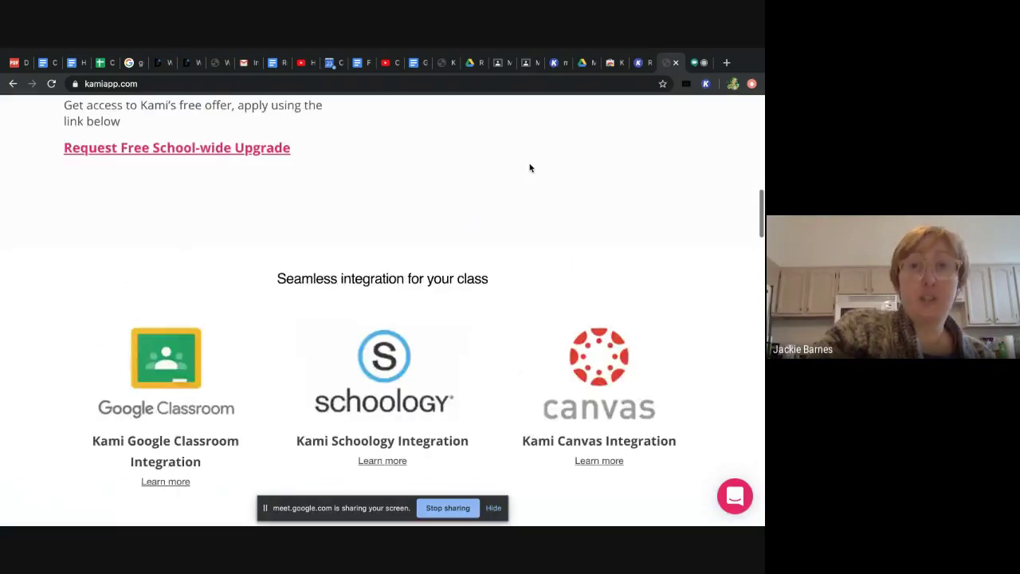
Bring up the Kami Extension's Chrome Web Store page and highlight the extension's name
left_click(590, 65)
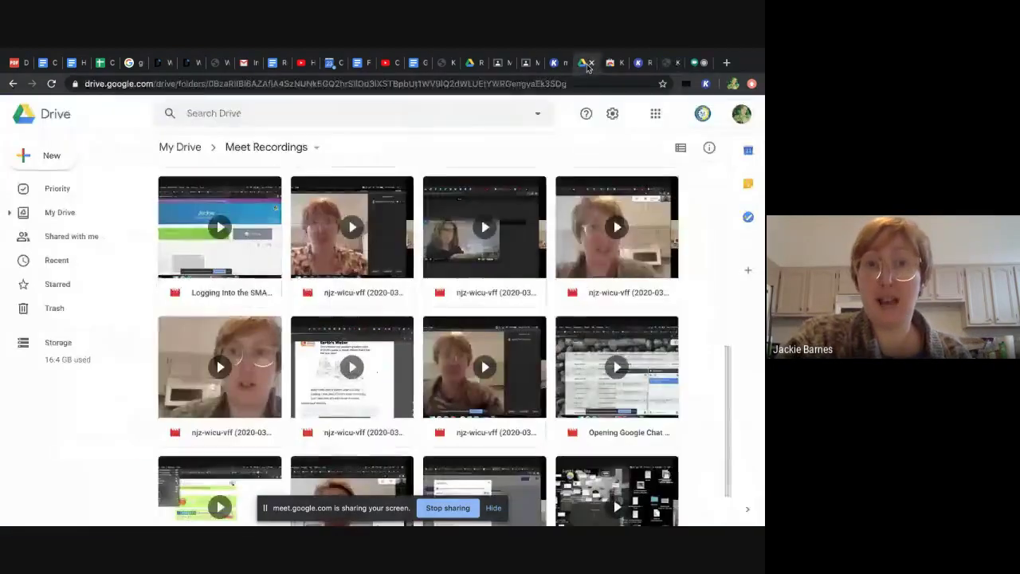
left_click(613, 63)
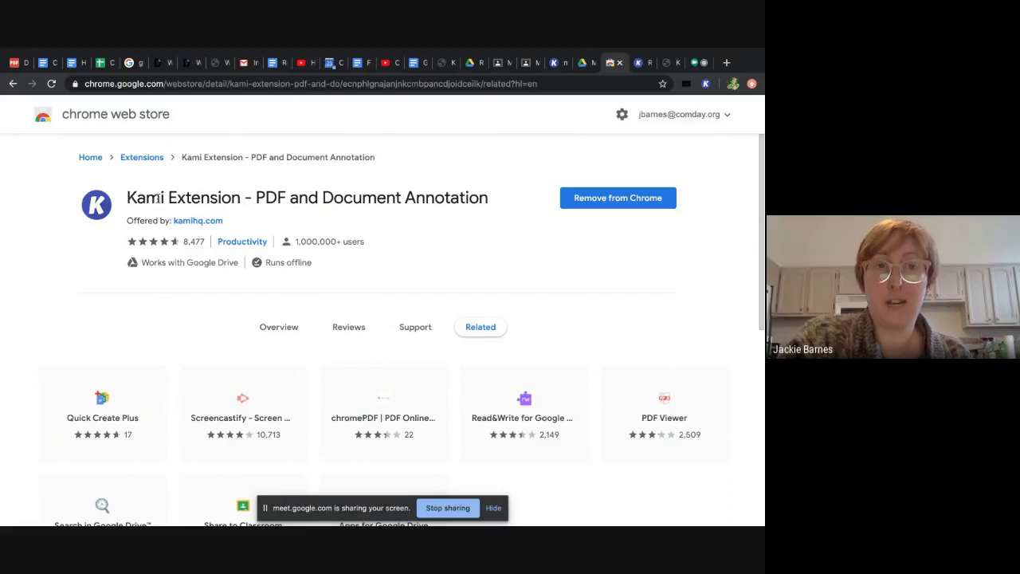
left_click_drag(162, 197, 136, 206)
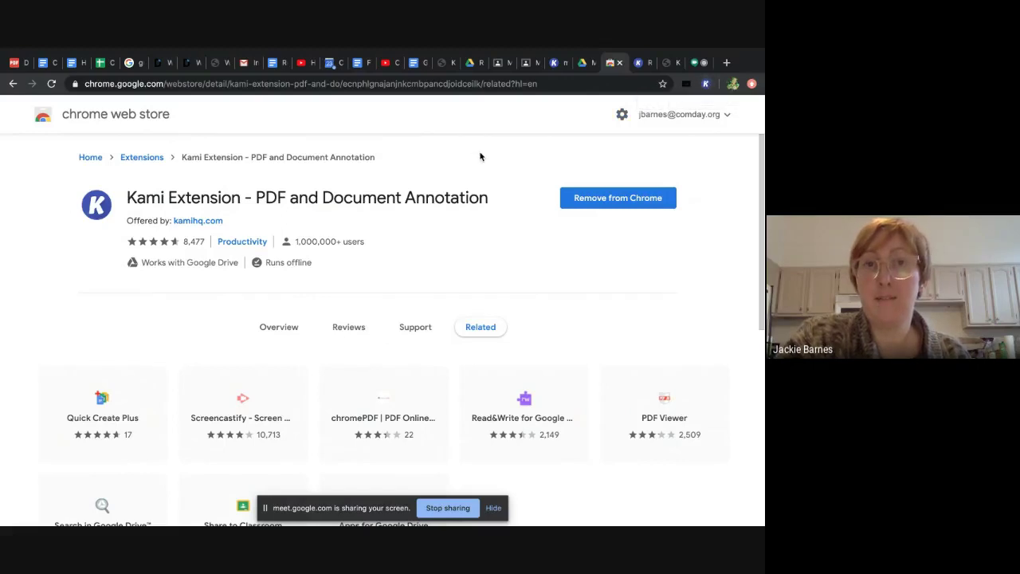
left_click(526, 62)
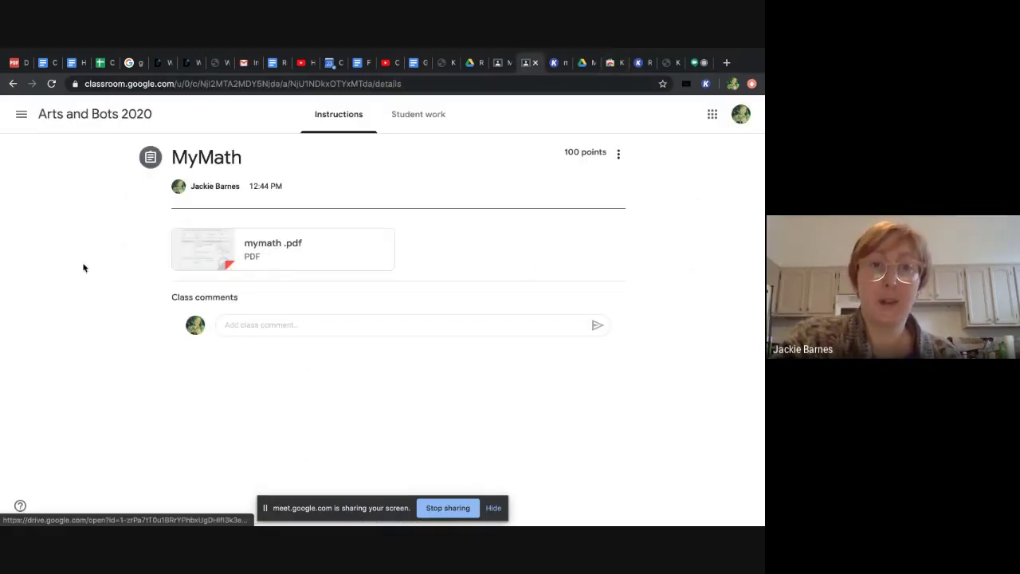
Preview the mymath.pdf Student Glossary worksheet attached to the MyMath assignment
left_click(228, 243)
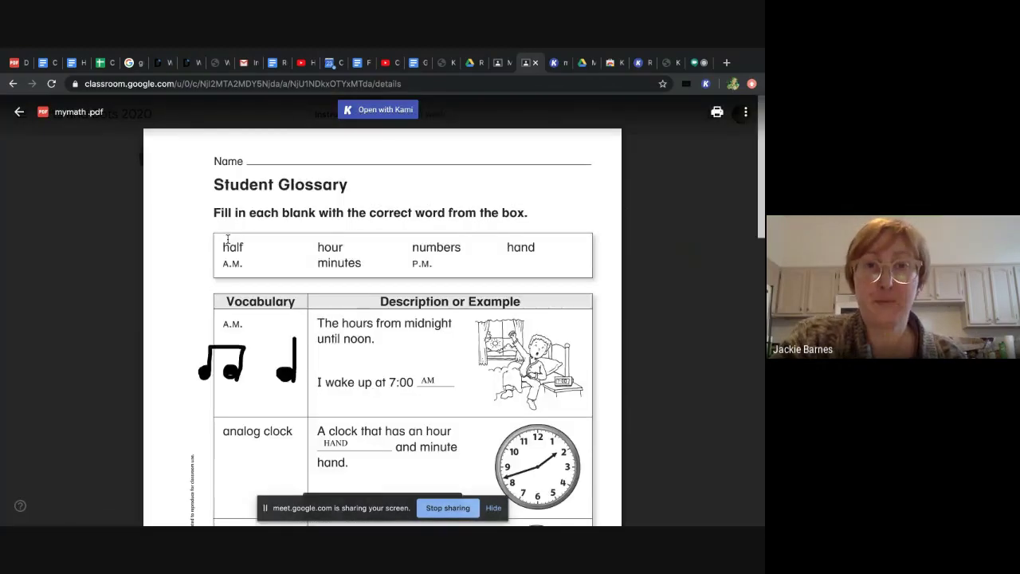
left_click(381, 110)
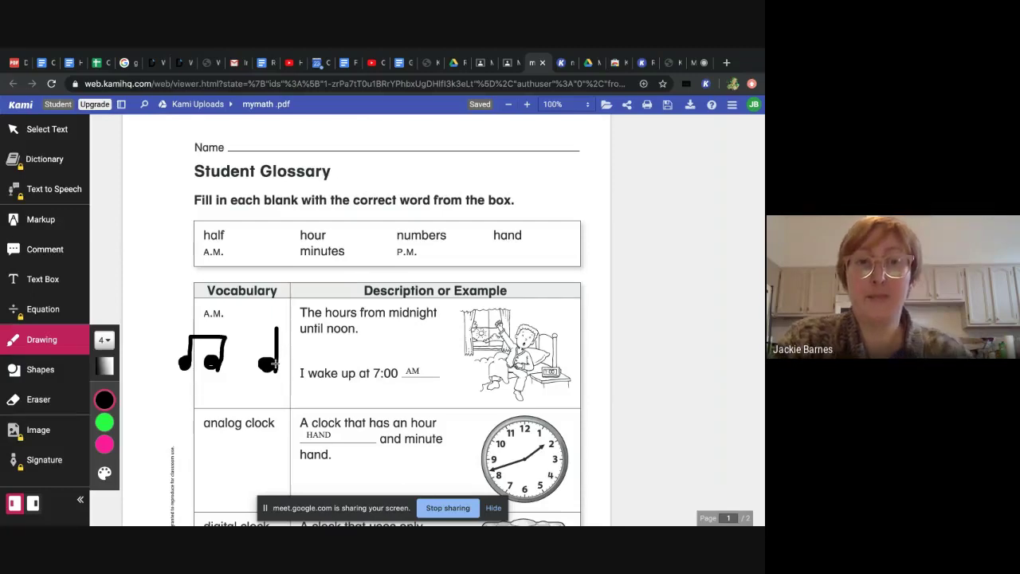
In Kami, select all the drawn music notes on the worksheet and delete them
left_click_drag(273, 360, 270, 361)
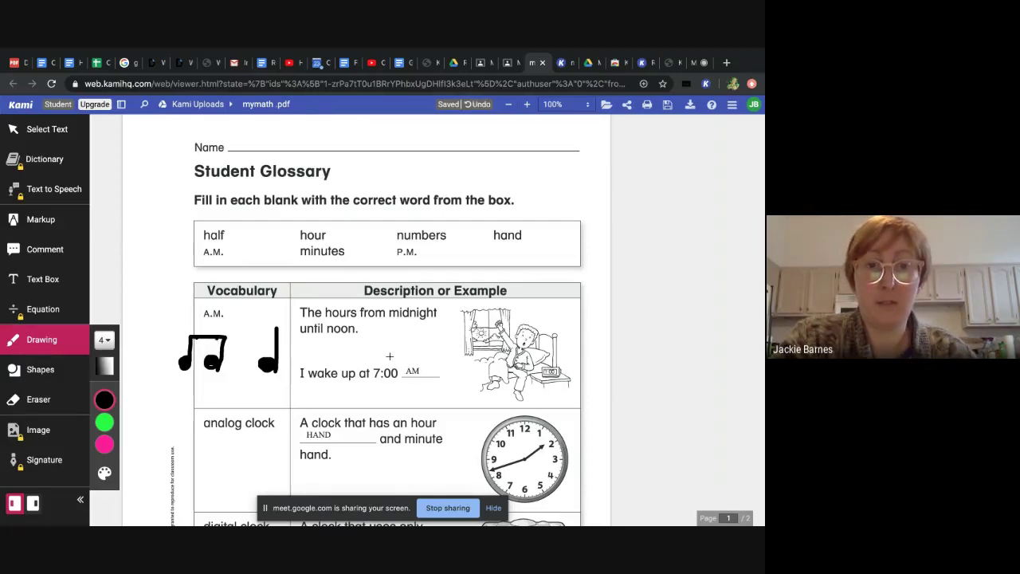
left_click(413, 372)
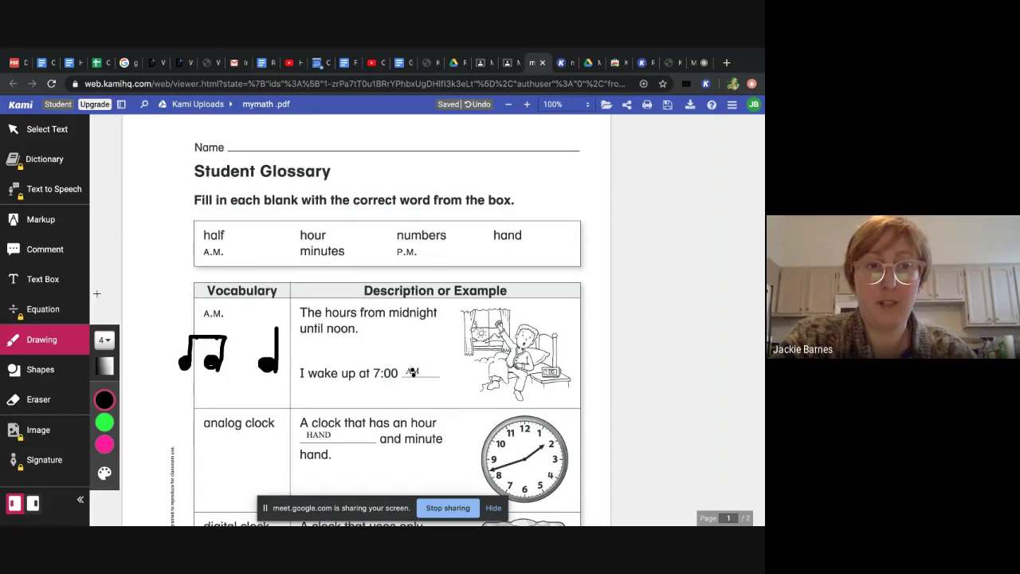
left_click(71, 285)
left_click(216, 348)
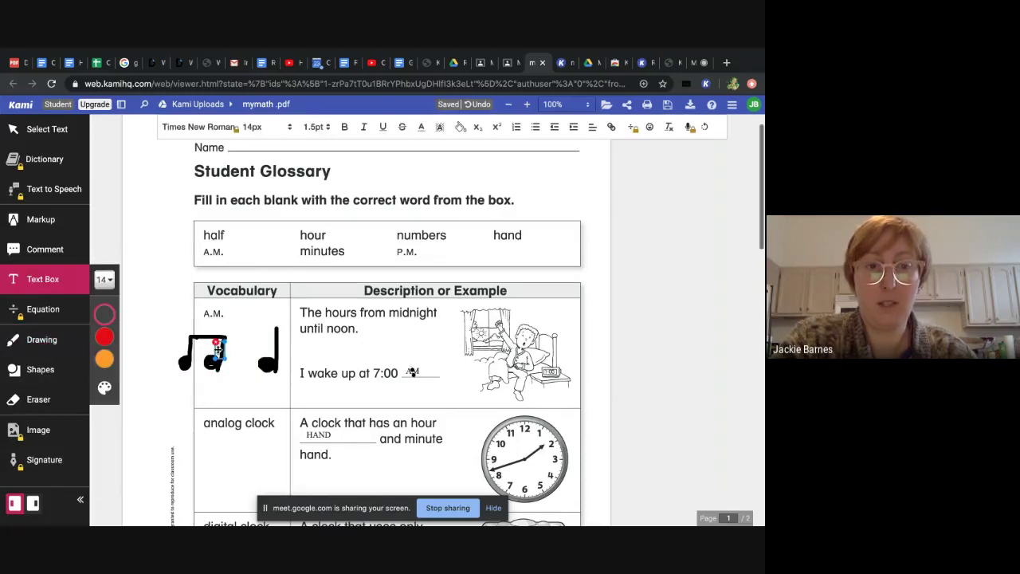
key("ctrl+a")
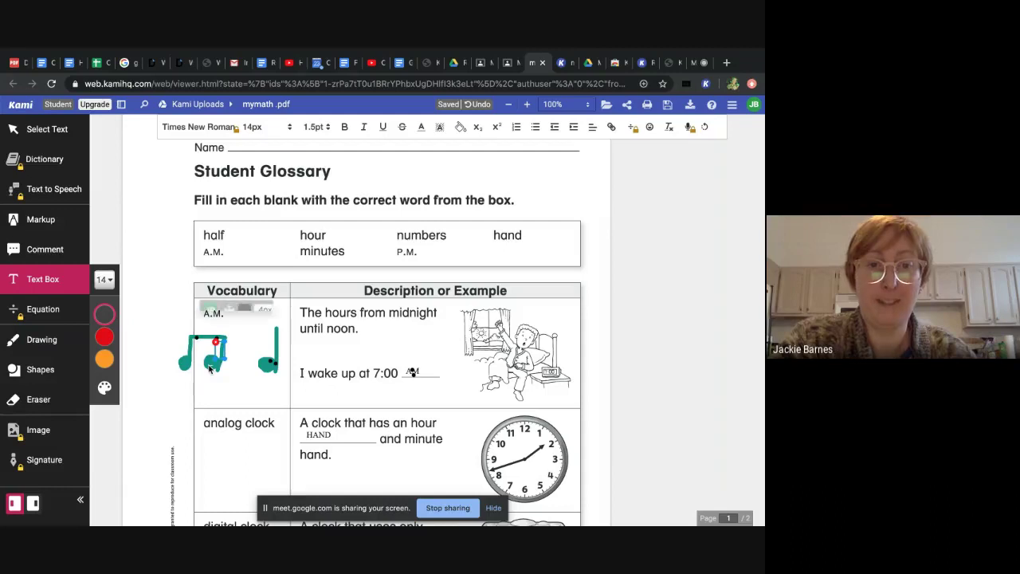
key("Delete")
left_click(272, 364)
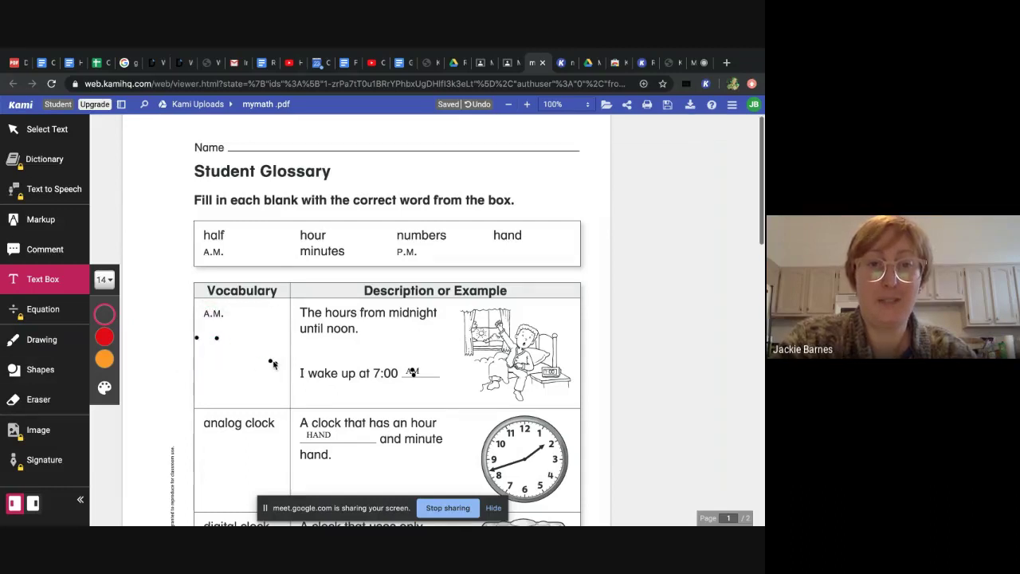
Delete the A.M. and HAND answer text boxes and the leftover drawn dots
left_click(411, 371)
key("BackSpace")
key("BackSpace")
key("BackSpace")
key("BackSpace")
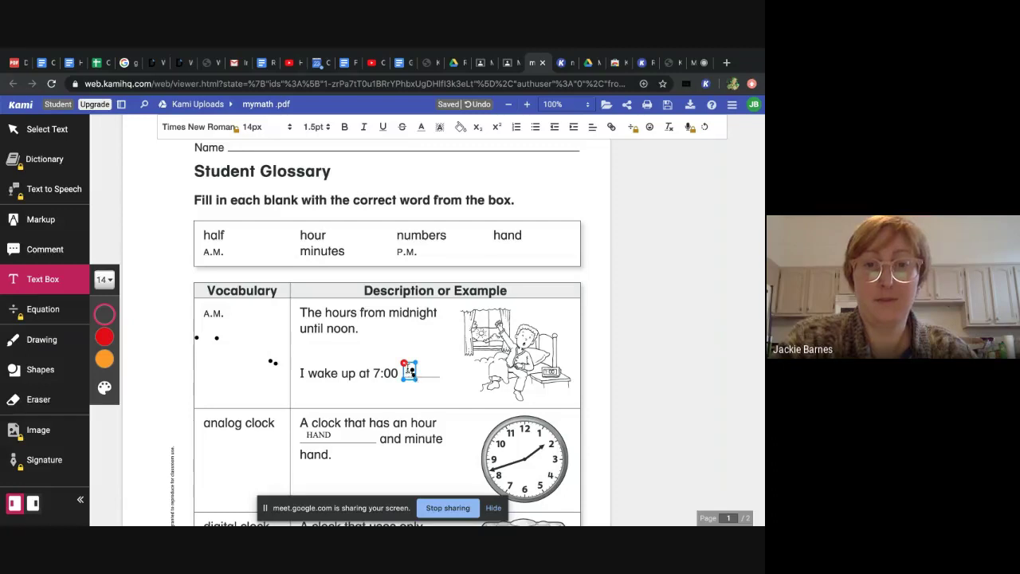
left_click(306, 431)
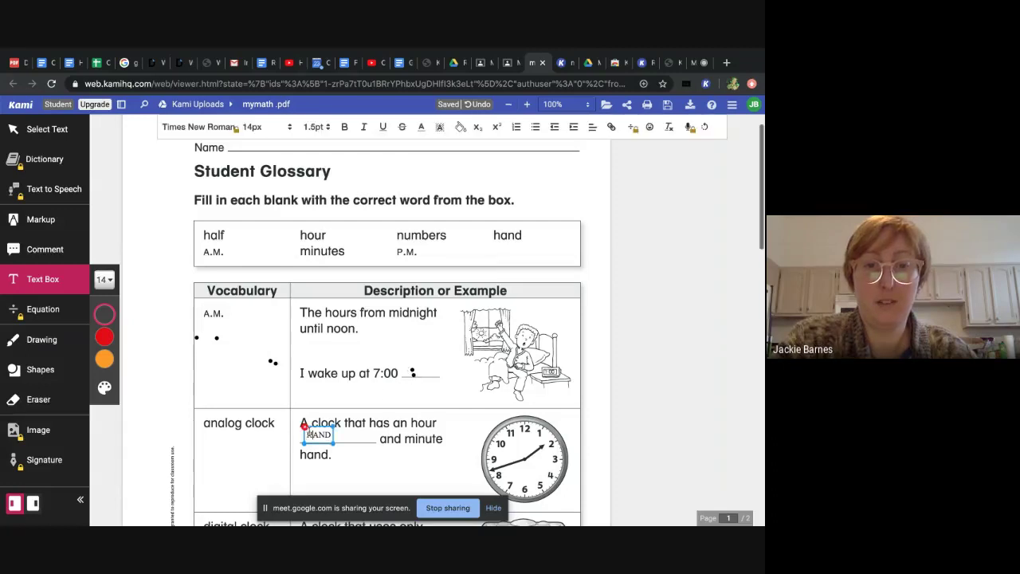
key("Delete")
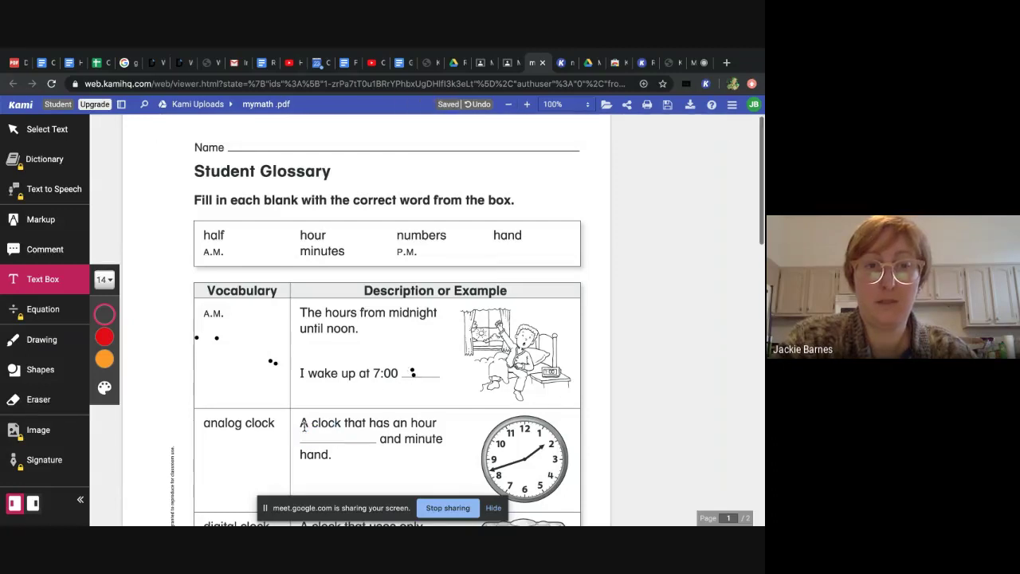
left_click(216, 341)
key("Delete")
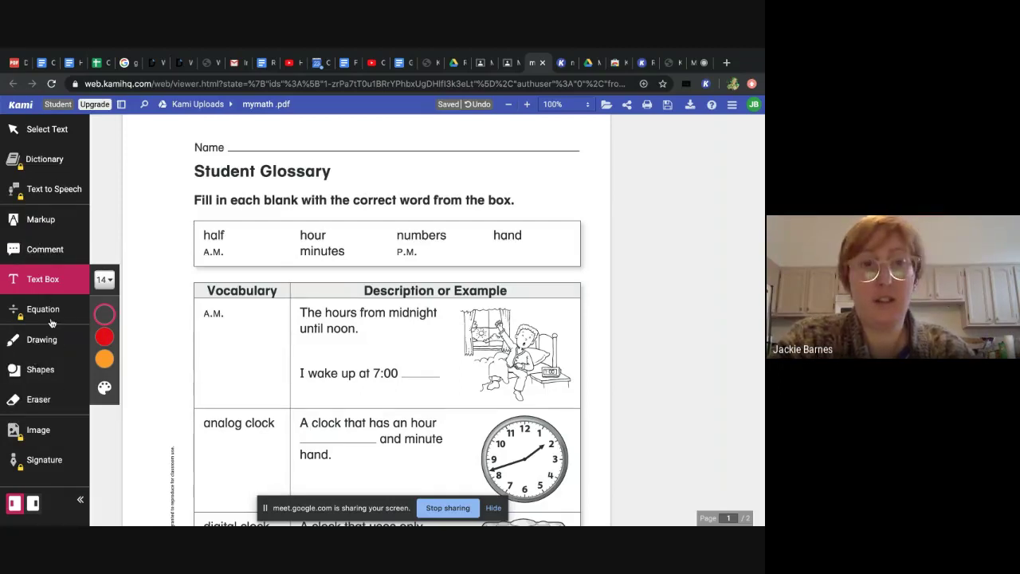
left_click(56, 290)
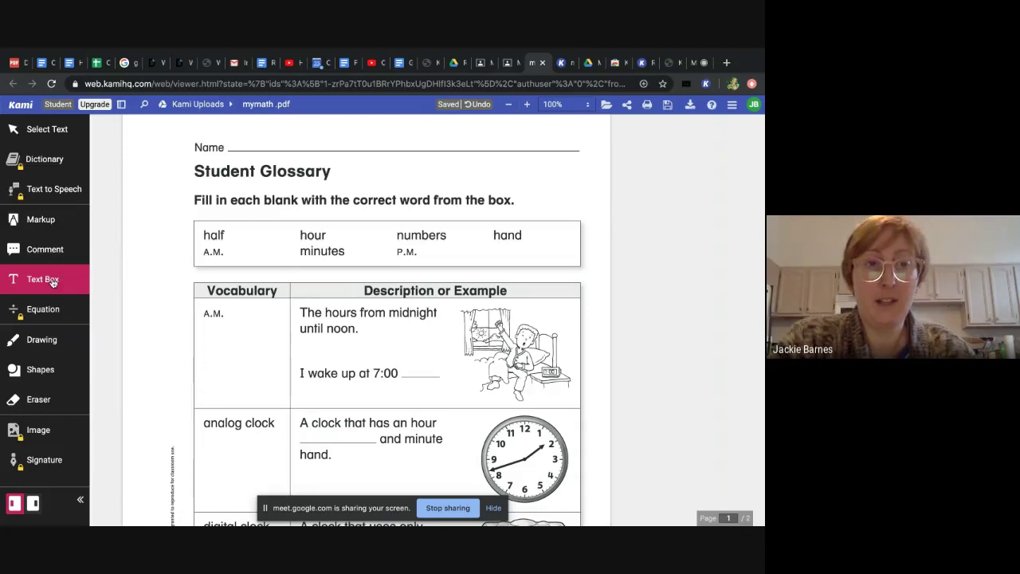
Add a text box reading AM on the blank after 7:00
left_click(51, 284)
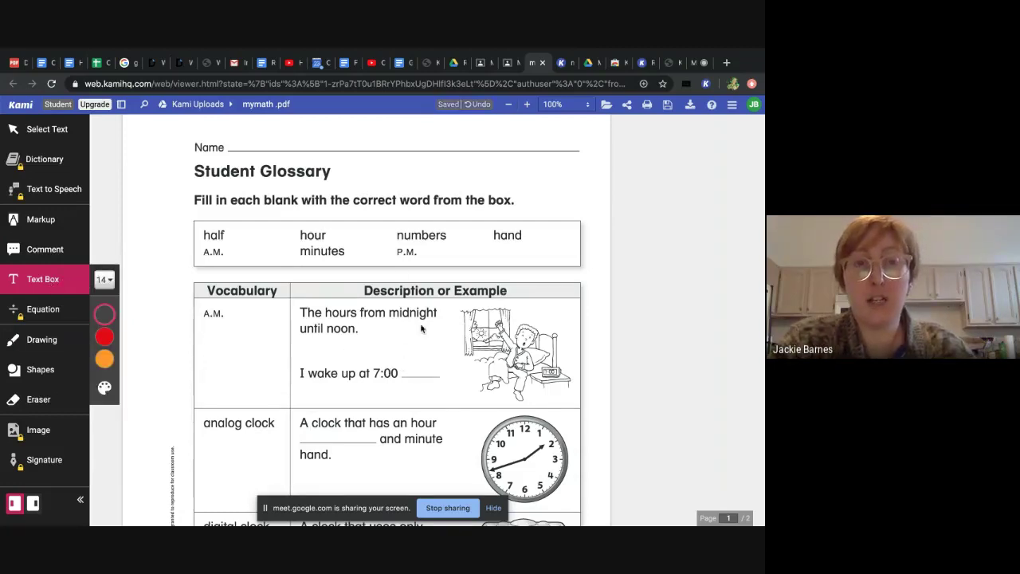
left_click(404, 375)
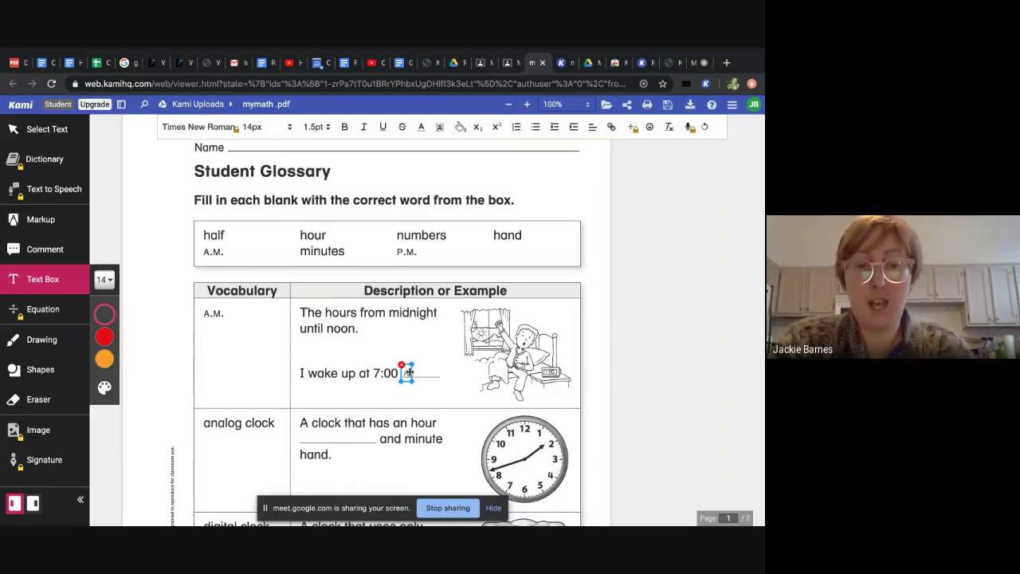
type("AM")
left_click(333, 347)
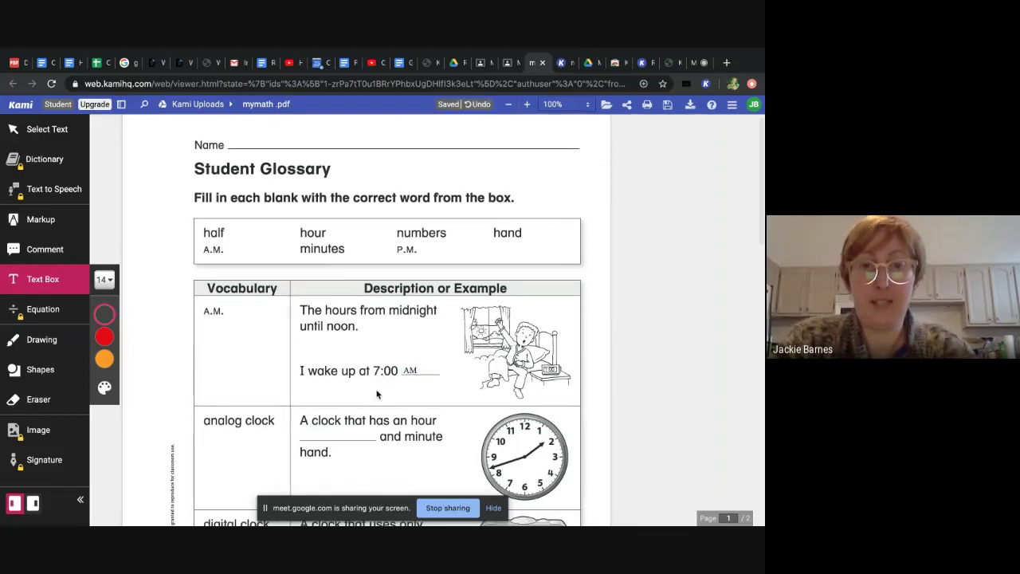
scroll(333, 347, "down", 2)
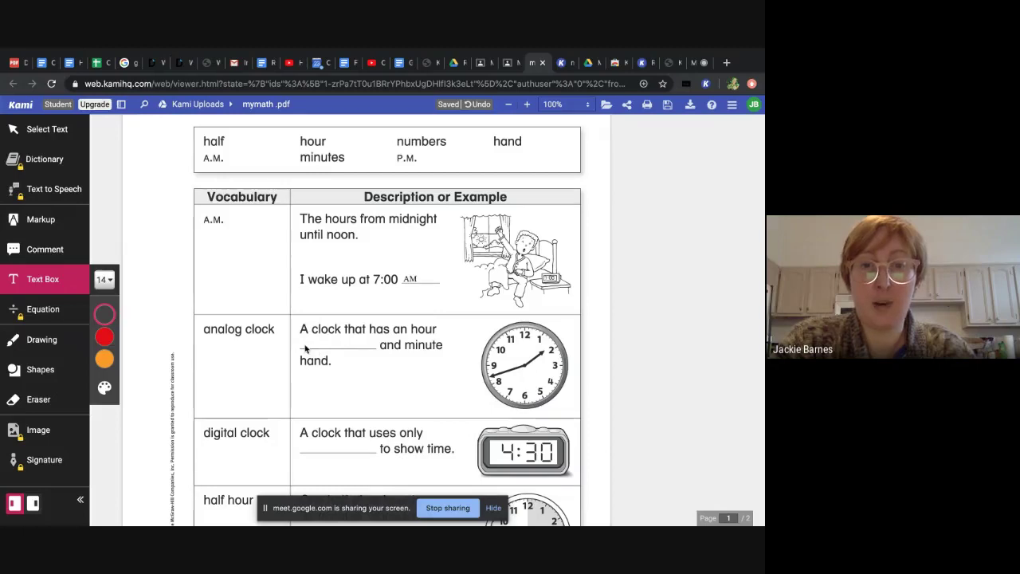
Add a text box reading HAND on the analog clock's blank line
left_click(304, 348)
type("HAND")
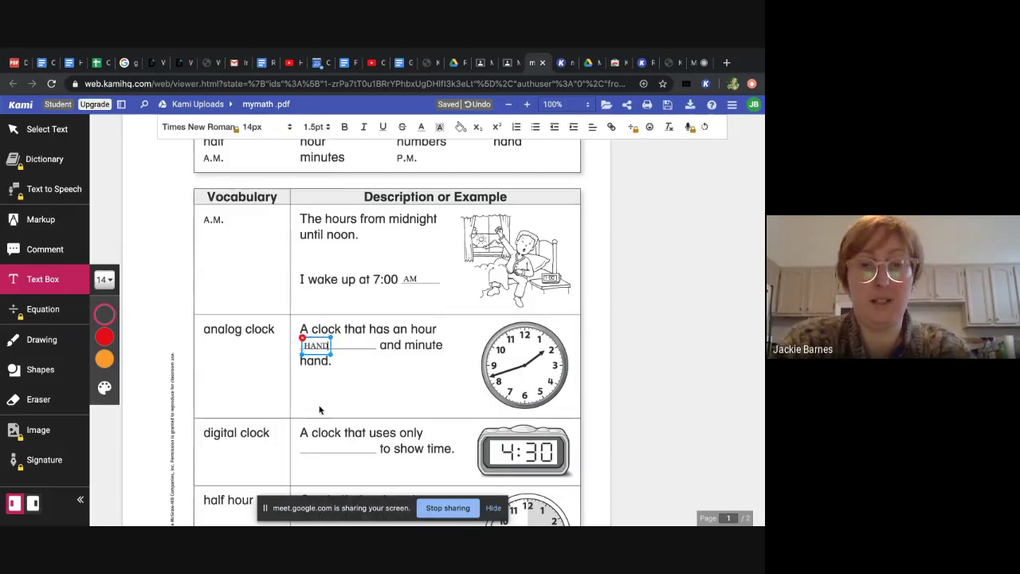
left_click(318, 409)
scroll(319, 409, "down", 1)
left_click(318, 434)
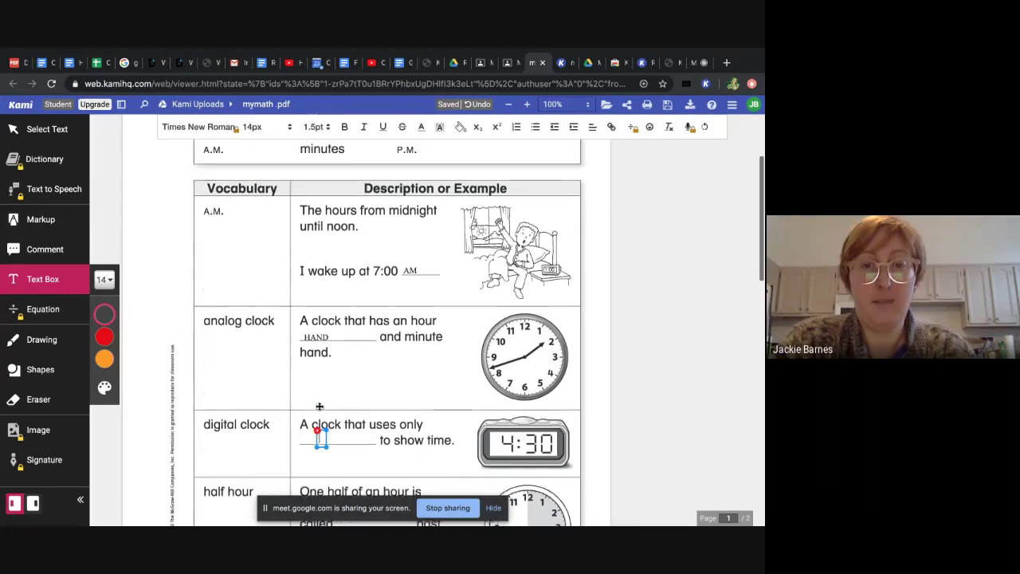
scroll(319, 407, "up", 5)
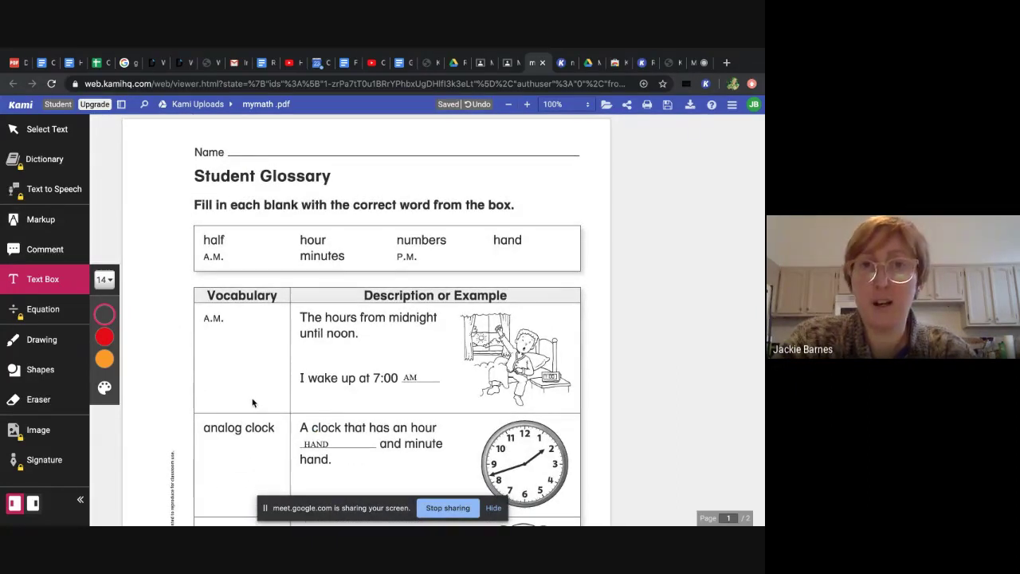
left_click(47, 348)
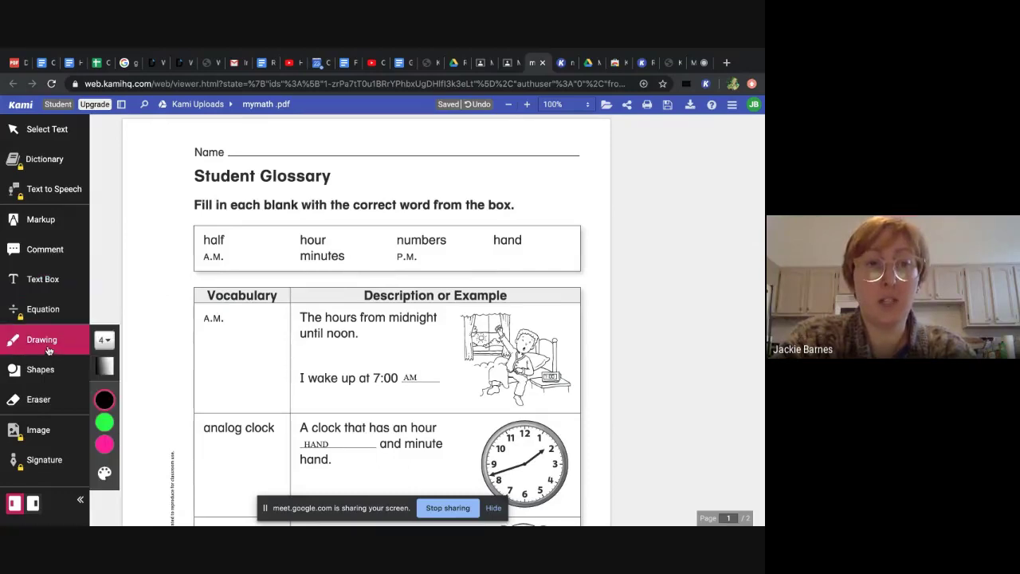
Set the Drawing tool to thickness 2 and pink colour
left_click(104, 340)
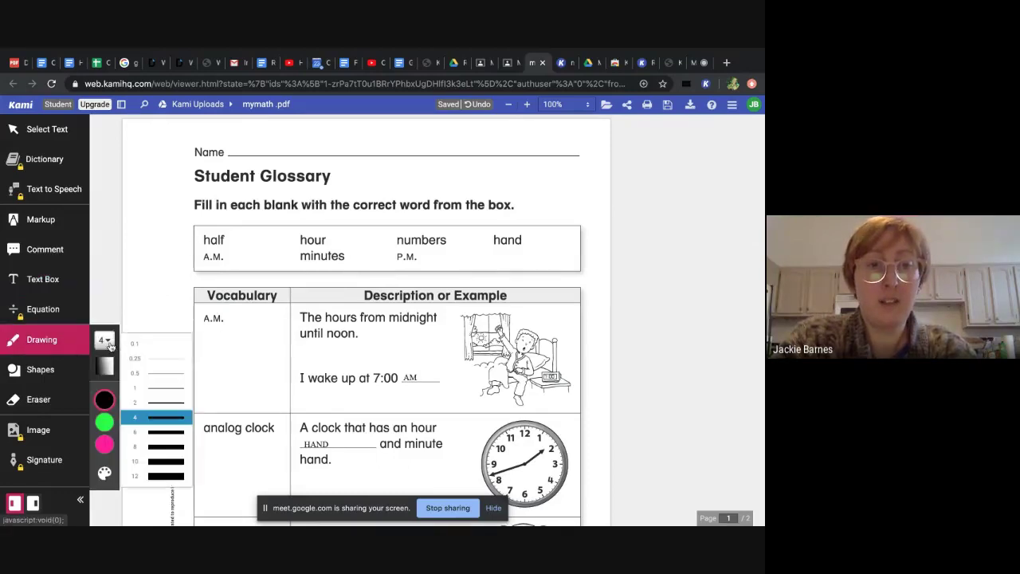
left_click(148, 406)
mouse_move(104, 414)
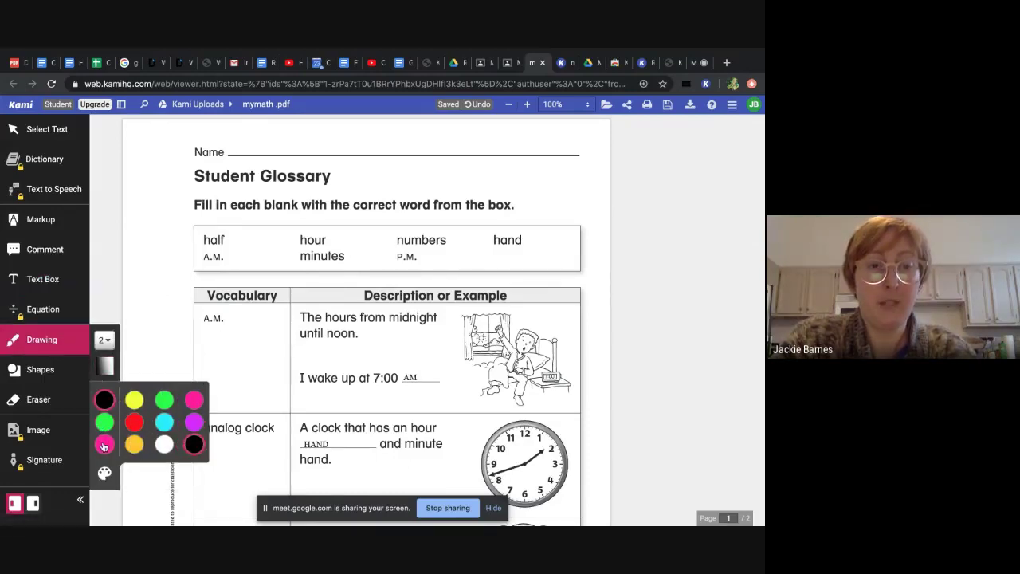
left_click(104, 446)
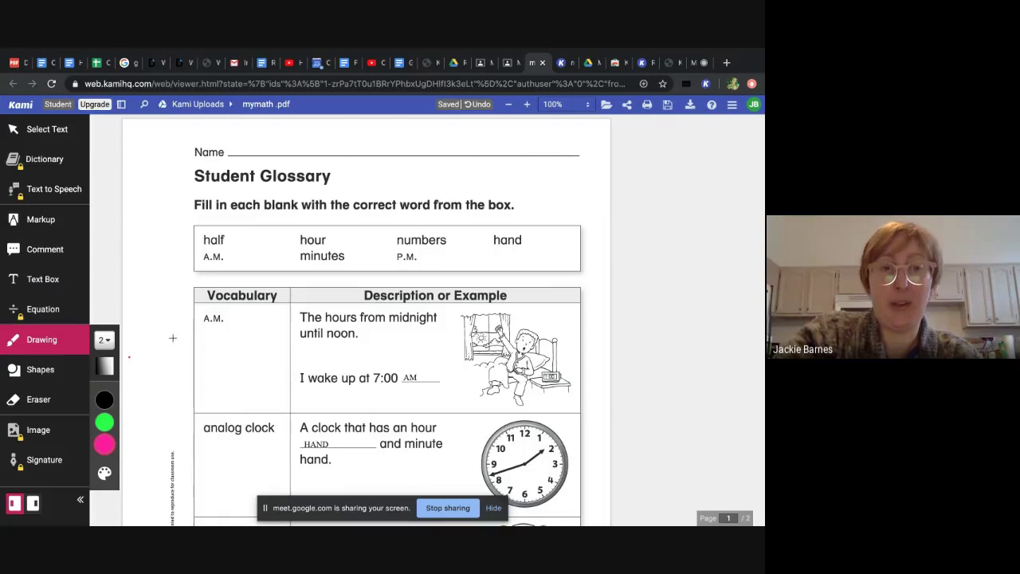
Draw pink music notes beside the A.M. row, an eighth-note pair in the cell, and across the description
left_click_drag(182, 356, 179, 369)
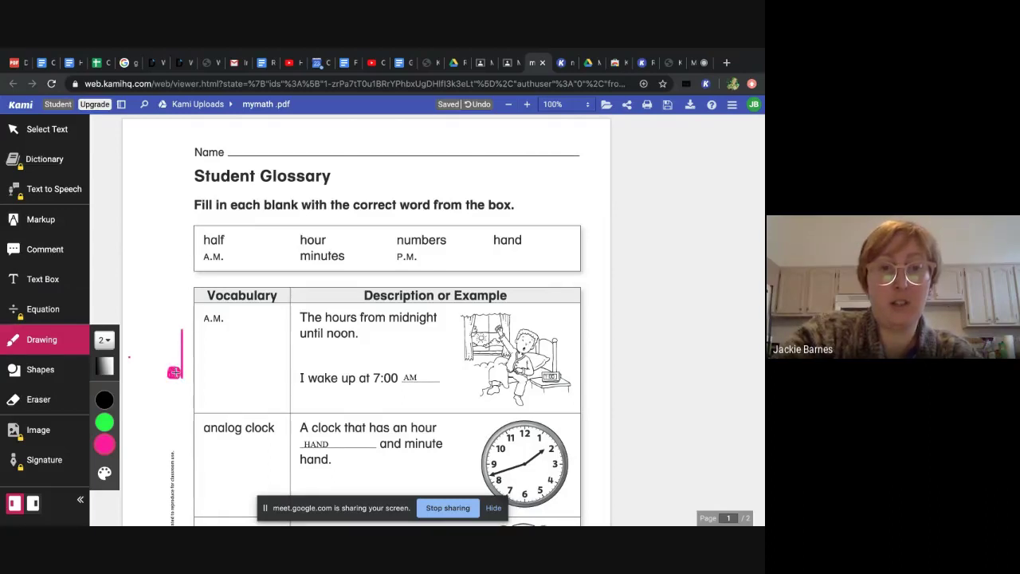
left_click_drag(242, 328, 235, 371)
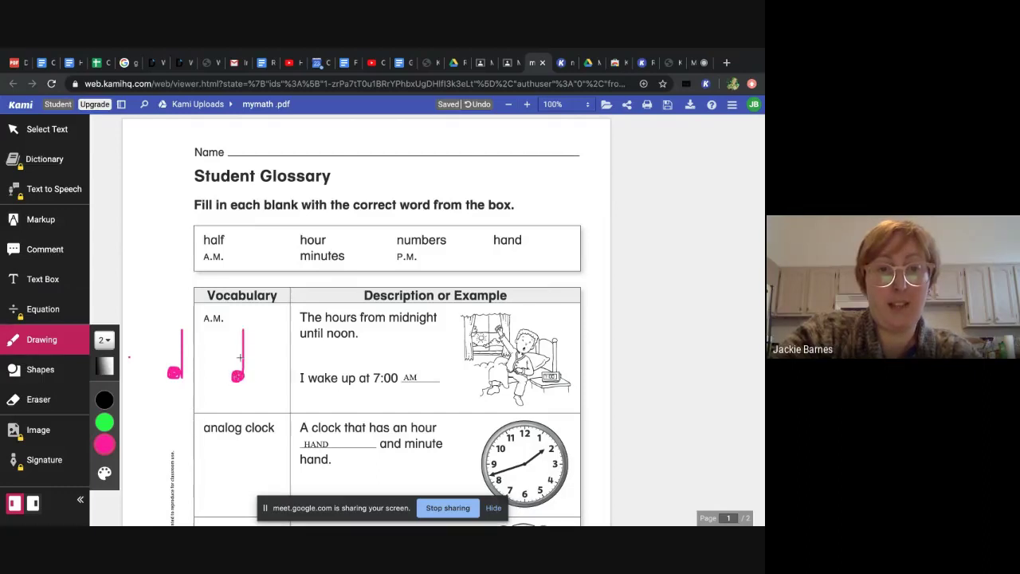
left_click_drag(243, 329, 276, 369)
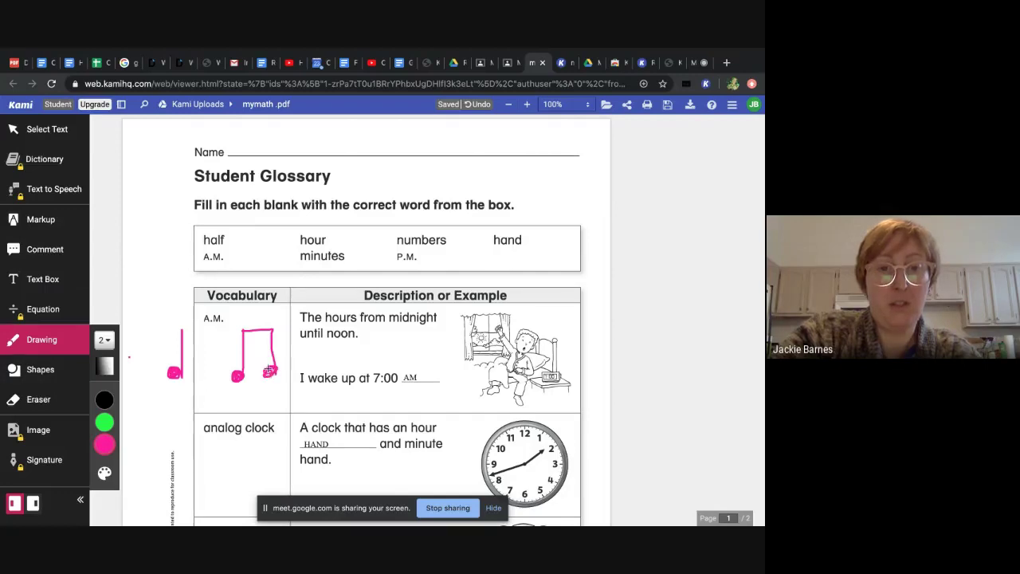
mouse_move(324, 327)
left_mouse_down()
mouse_move(332, 379)
mouse_move(324, 379)
left_mouse_up()
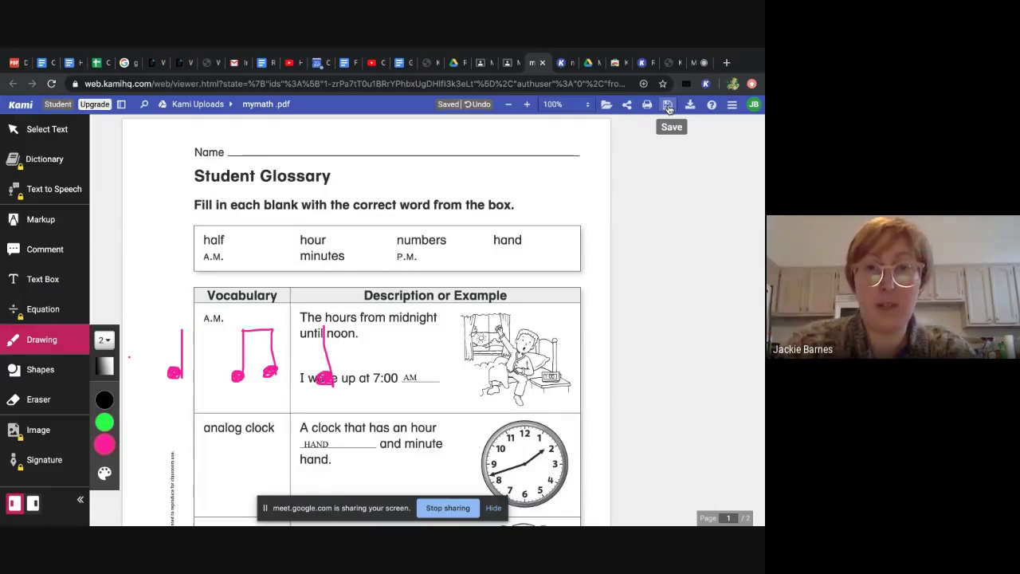
Save all changes to Google Drive with Save Now, cancelling the Move option afterwards
left_click(669, 108)
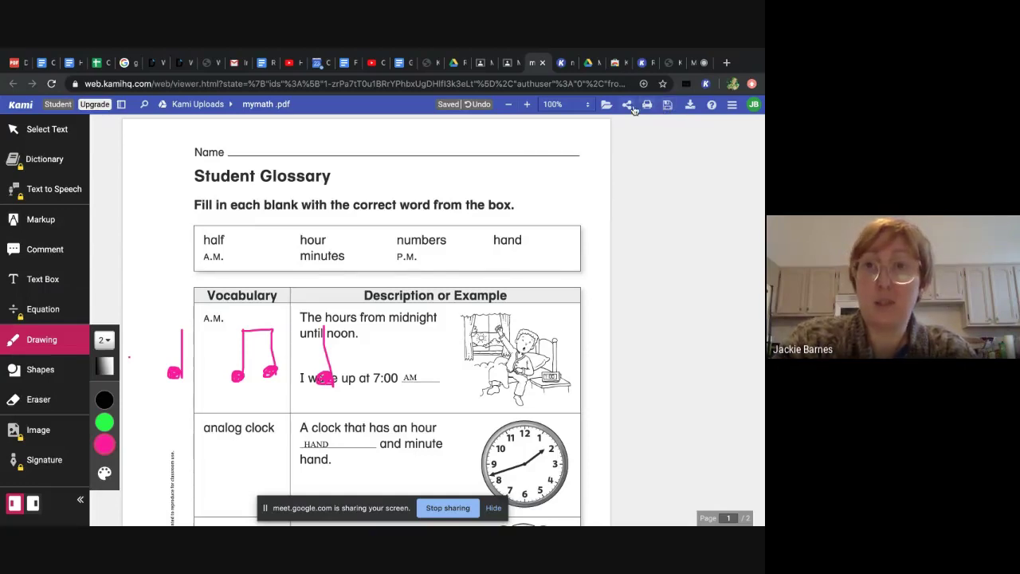
left_click(667, 106)
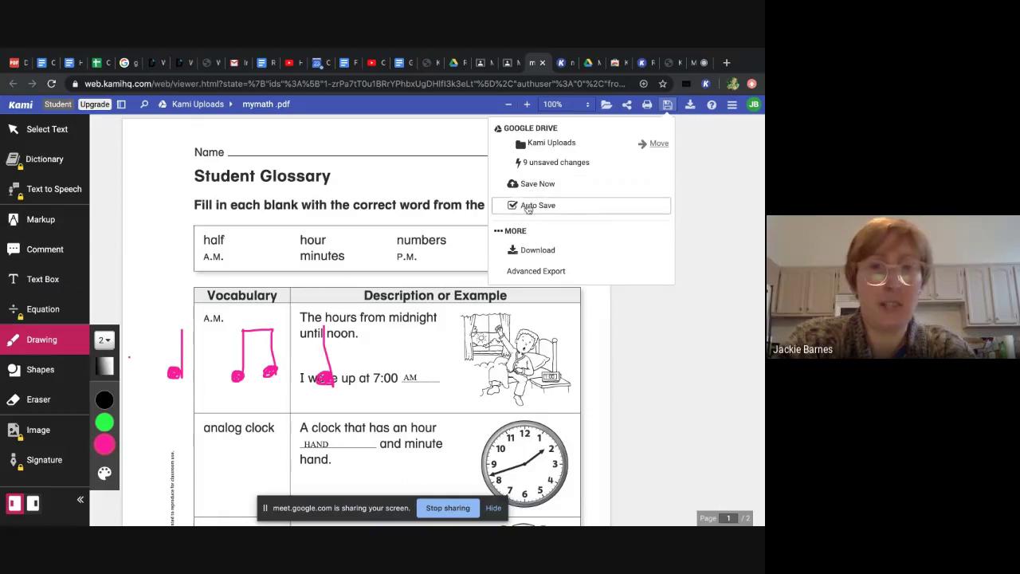
left_click(541, 185)
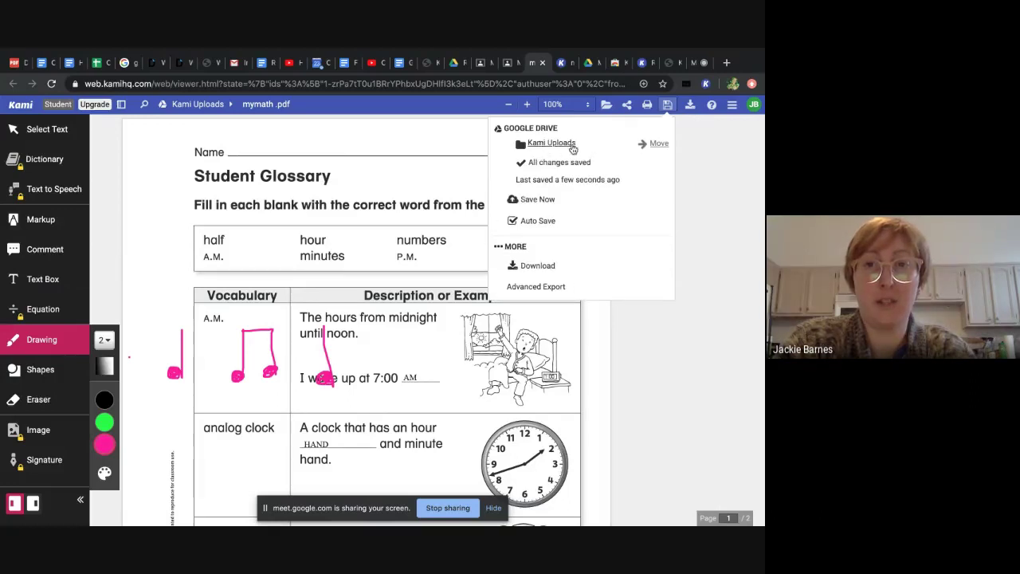
left_click(654, 144)
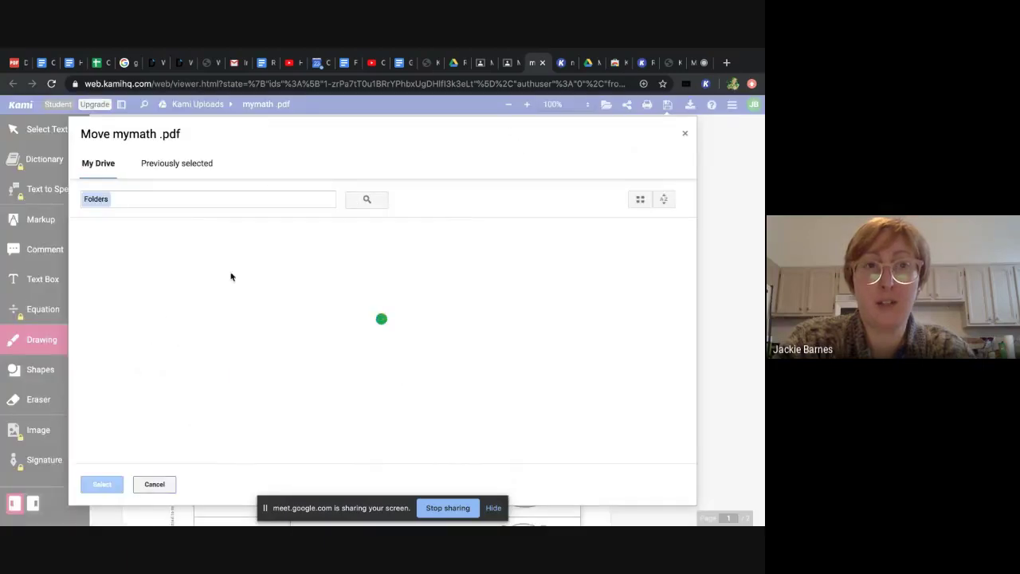
left_click(156, 487)
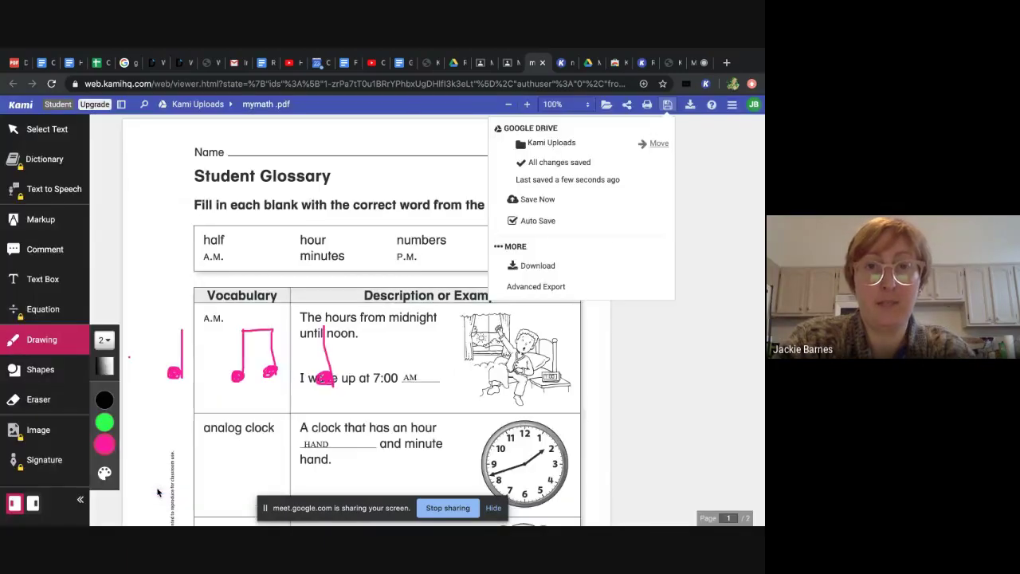
left_click(590, 64)
Open the Kami Uploads folder from the top level of My Drive
left_click(172, 150)
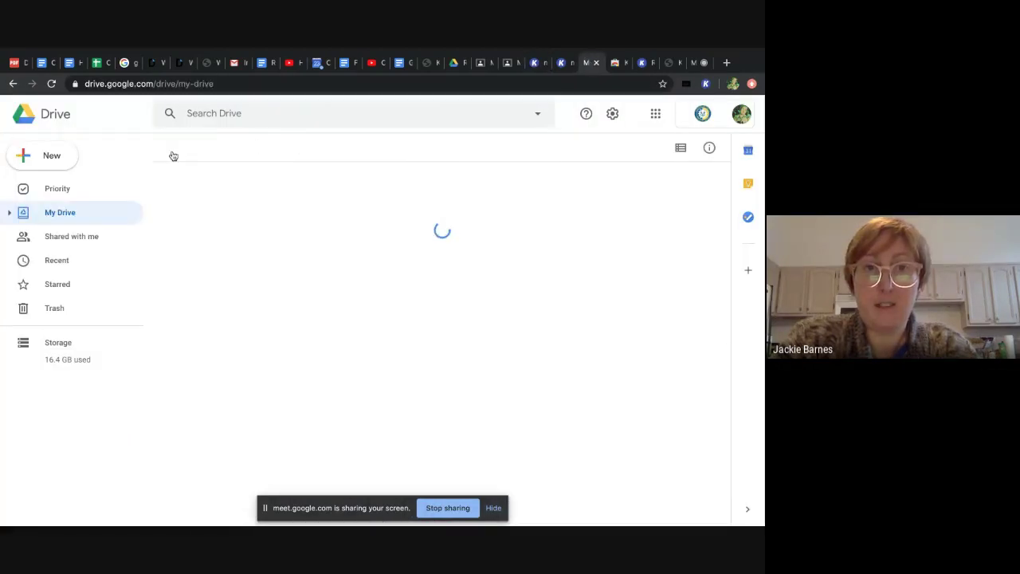
scroll(396, 259, "down", 1)
scroll(399, 257, "down", 3)
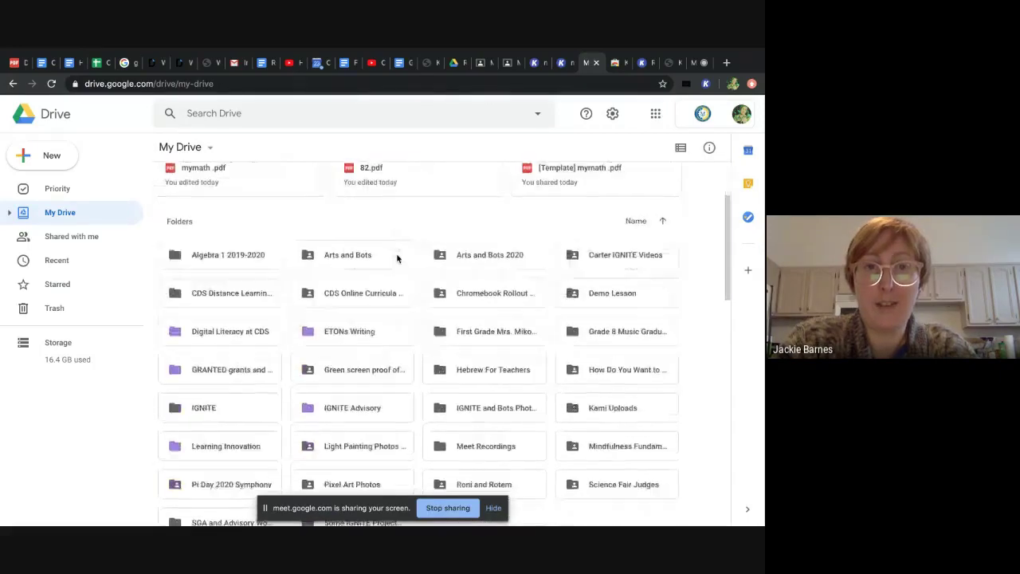
scroll(266, 171, "up", 5)
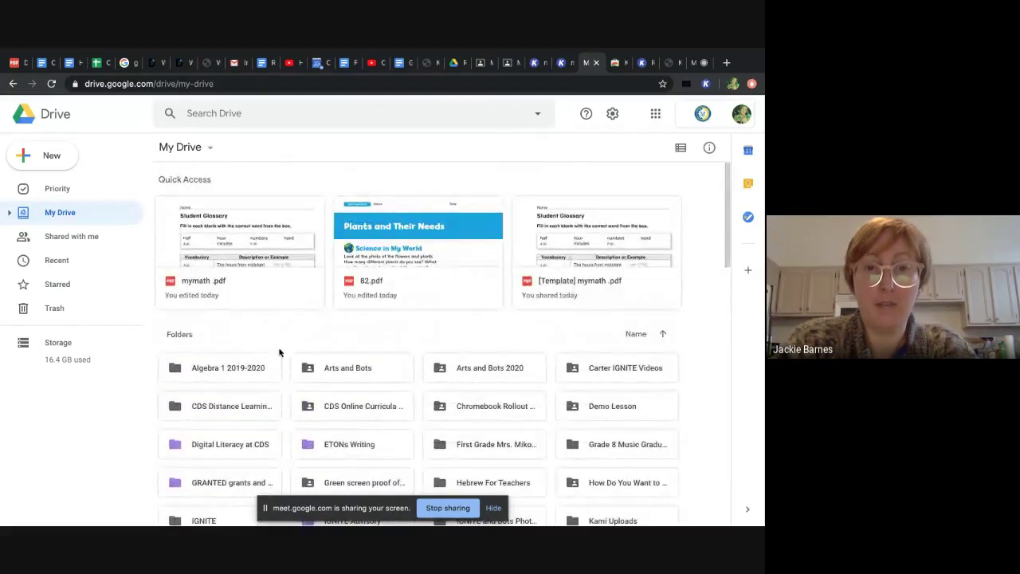
scroll(434, 325, "down", 4)
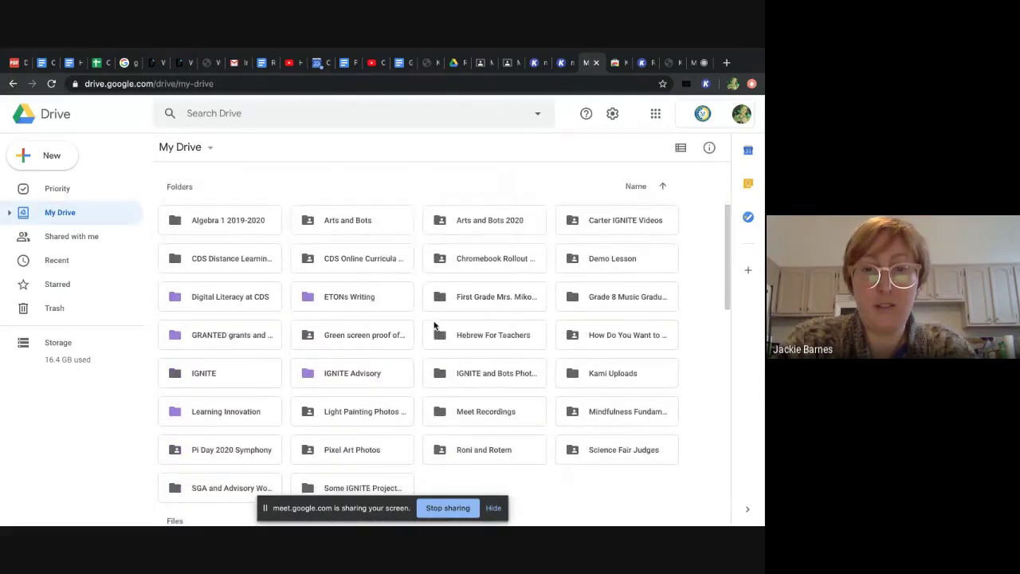
left_click(624, 371)
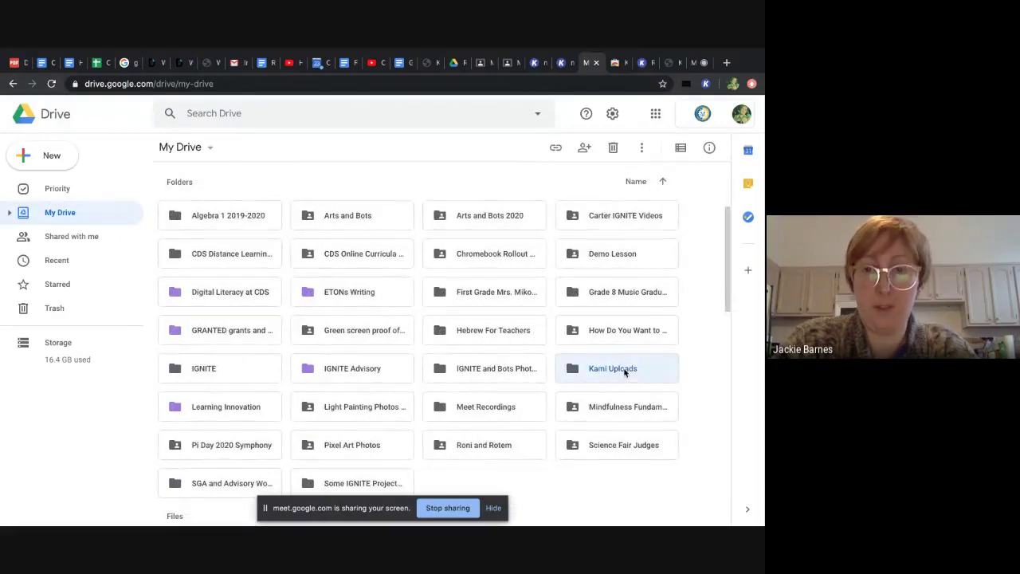
double_click(625, 369)
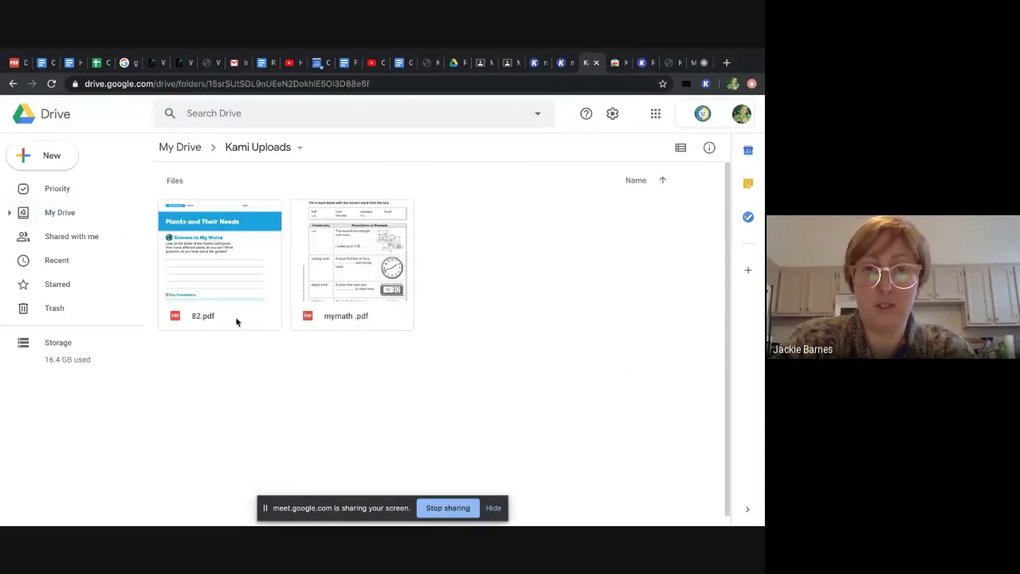
Preview mymath .pdf to confirm the pink music notes were saved
left_click(347, 257)
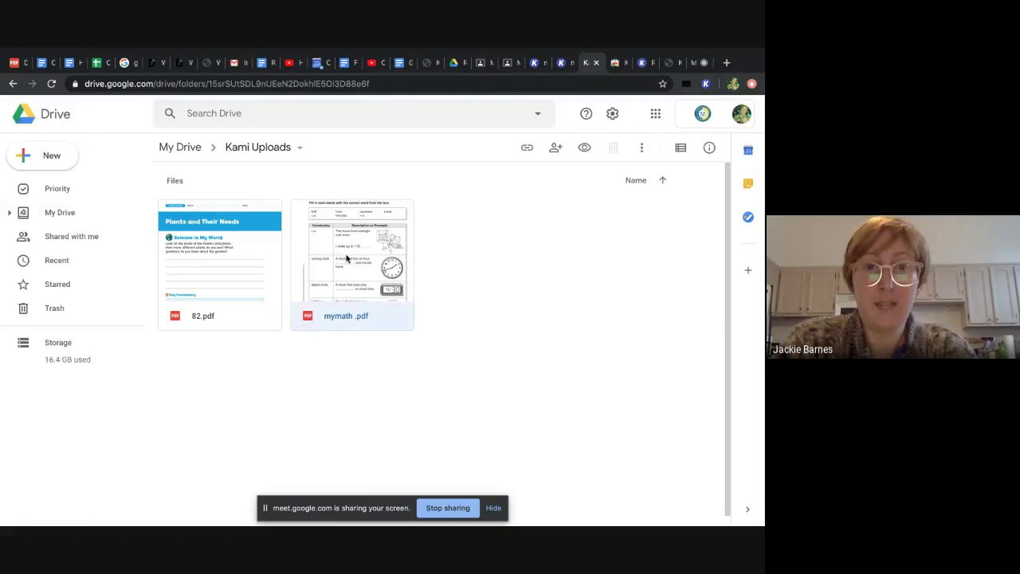
double_click(346, 258)
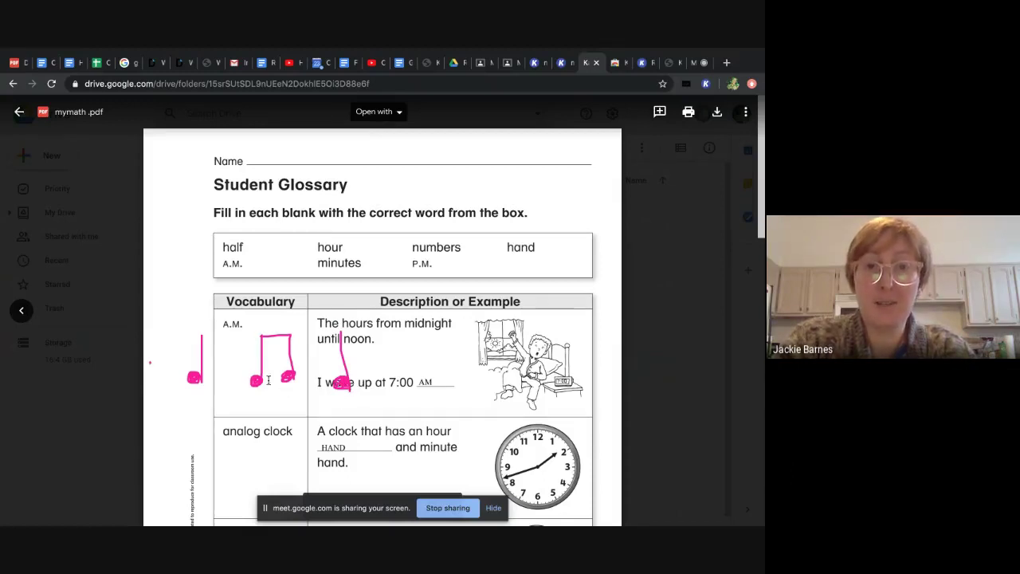
left_click(664, 351)
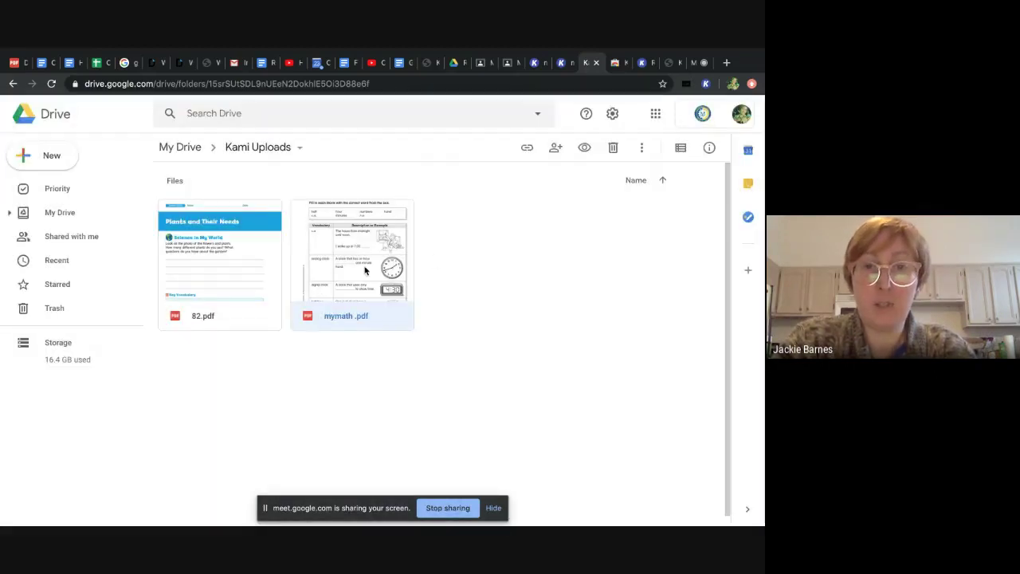
double_click(365, 266)
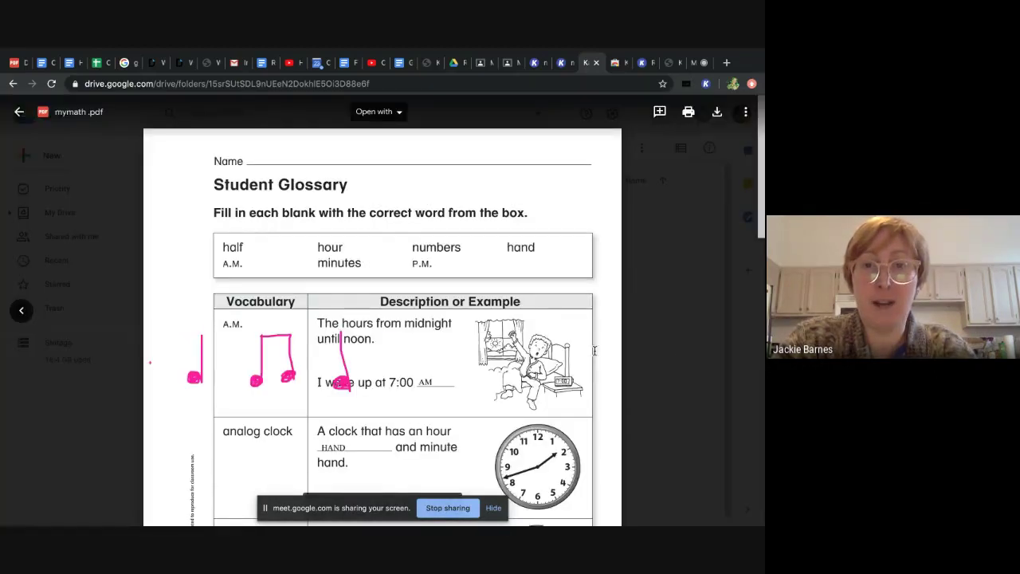
left_click(670, 354)
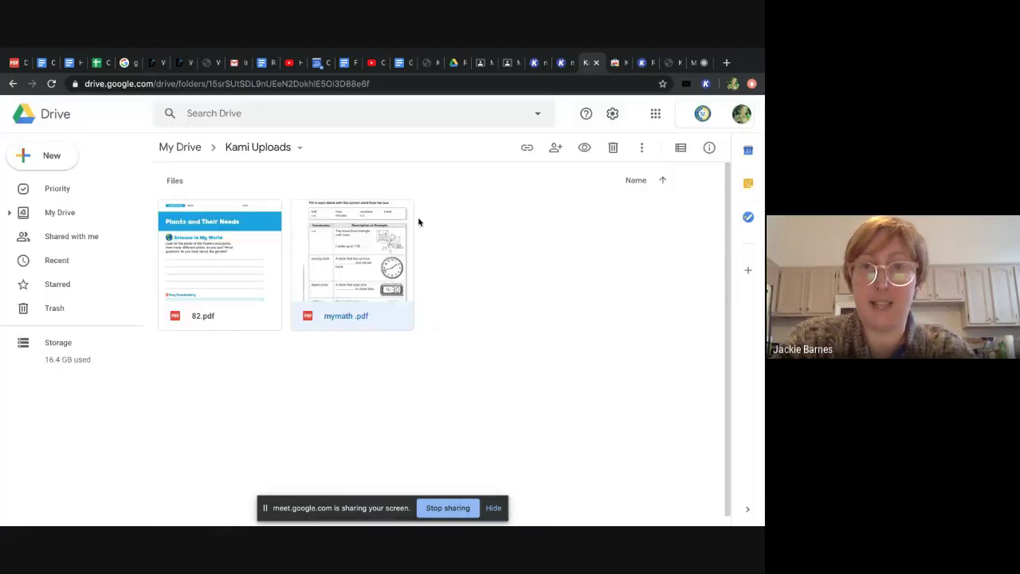
left_click(482, 62)
Attach mymath .pdf from Google Drive's Recent list to Your work on the Snail's Big Adventure assignment
left_click(210, 206)
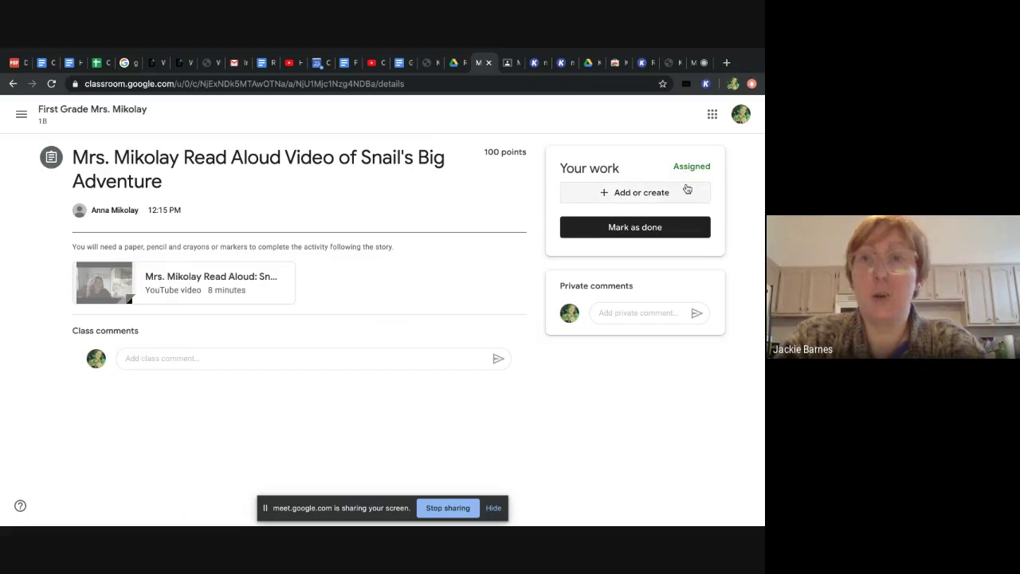
left_click(645, 196)
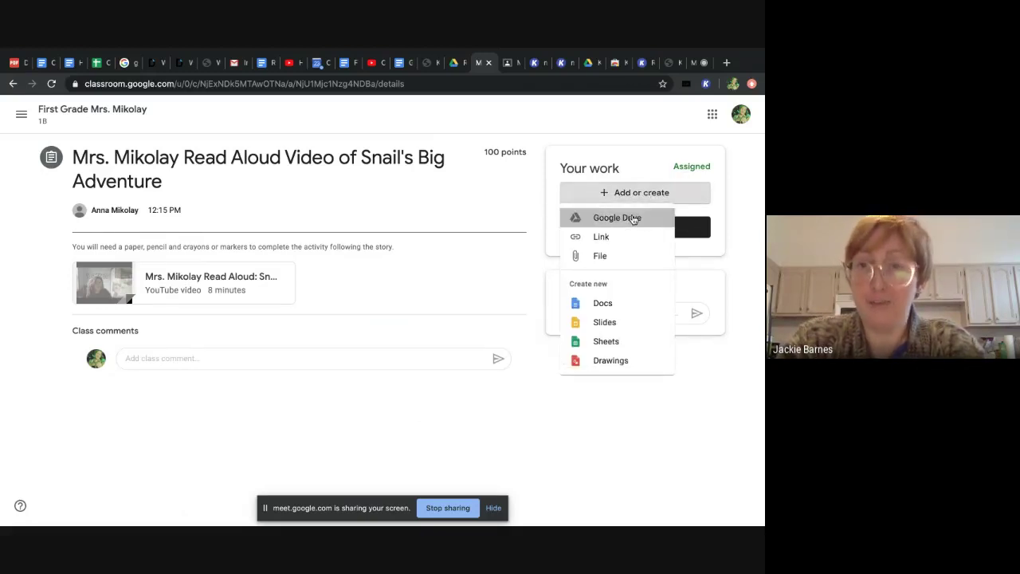
left_click(634, 218)
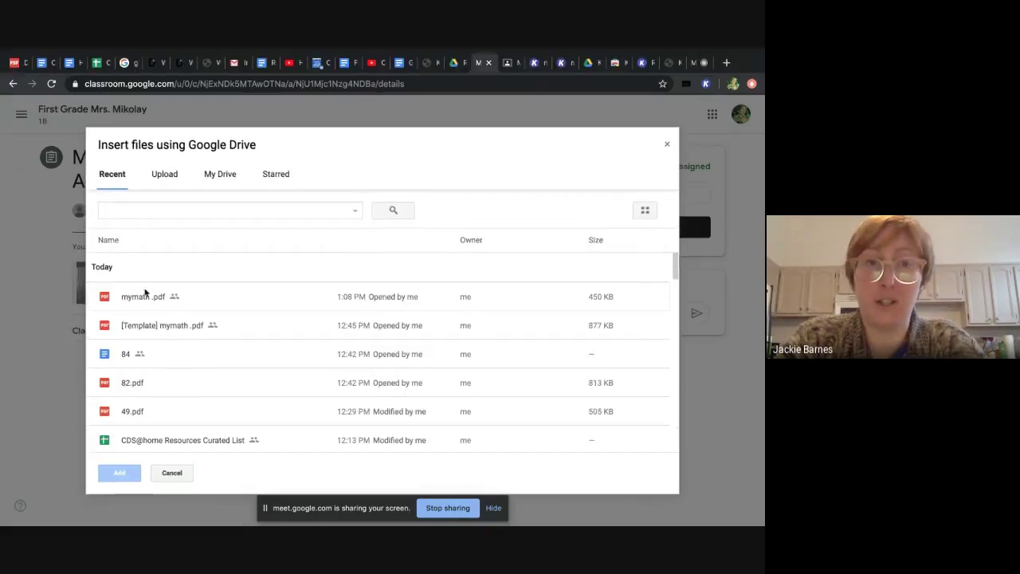
left_click(137, 299)
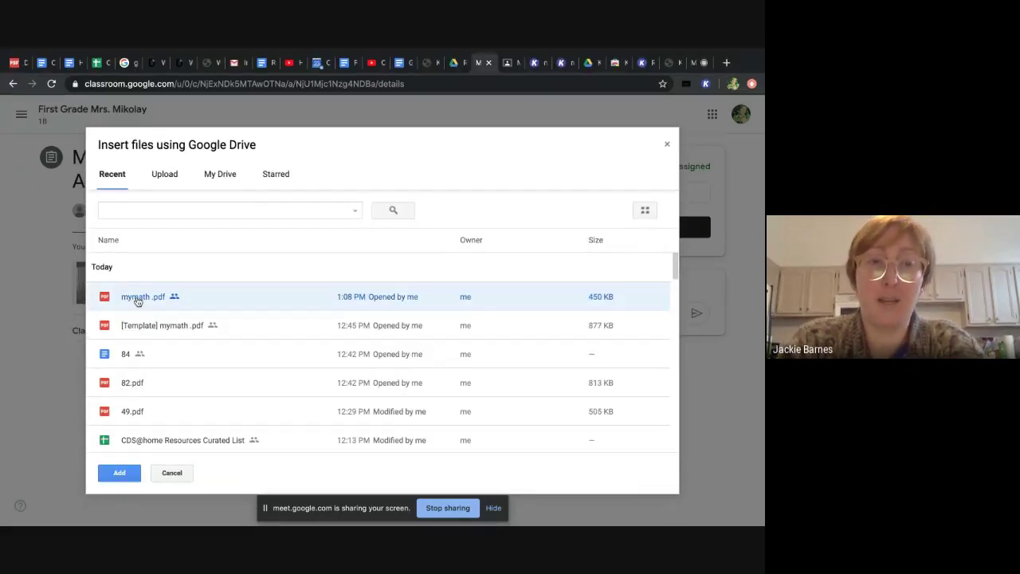
double_click(138, 300)
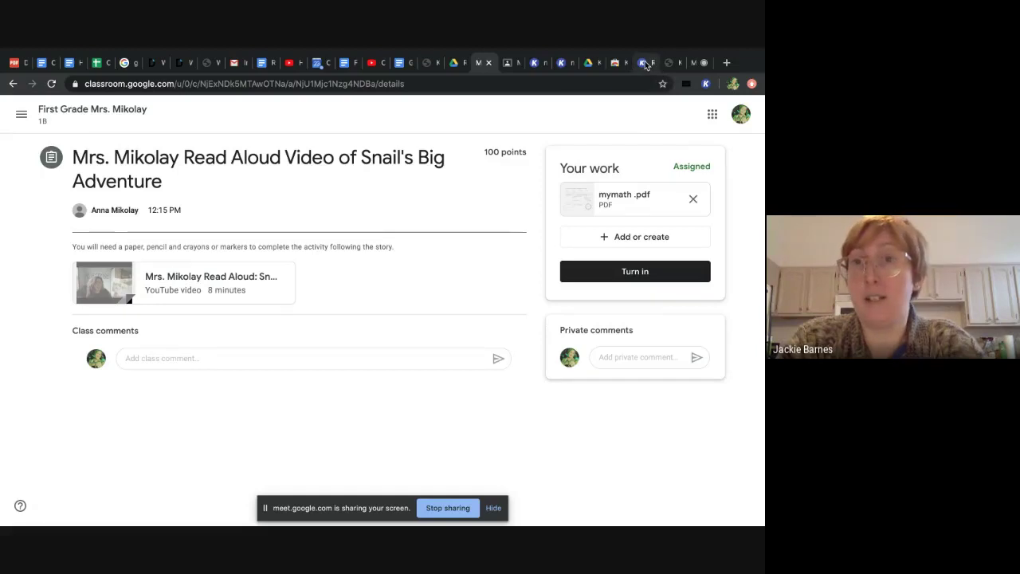
left_click(693, 62)
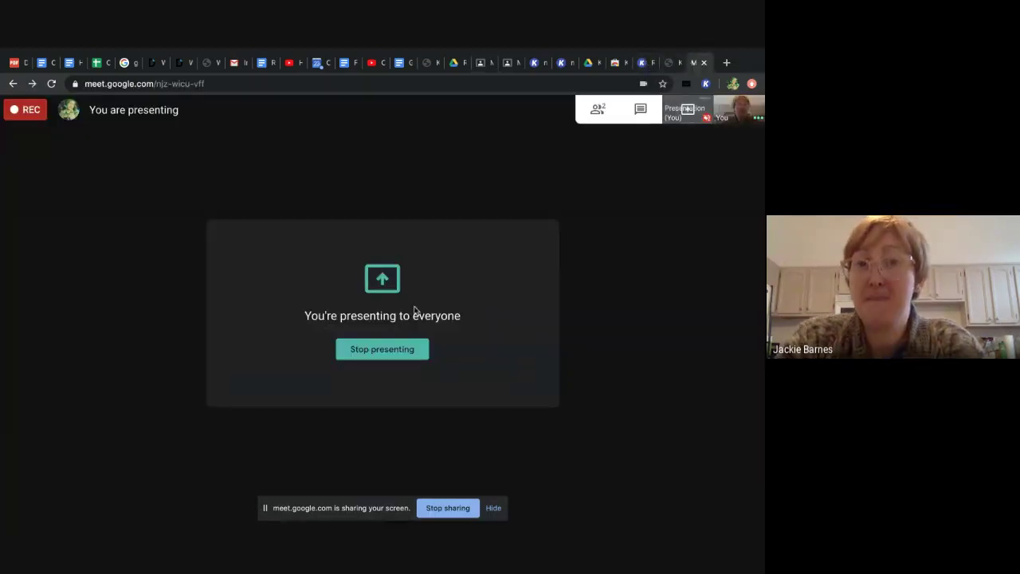